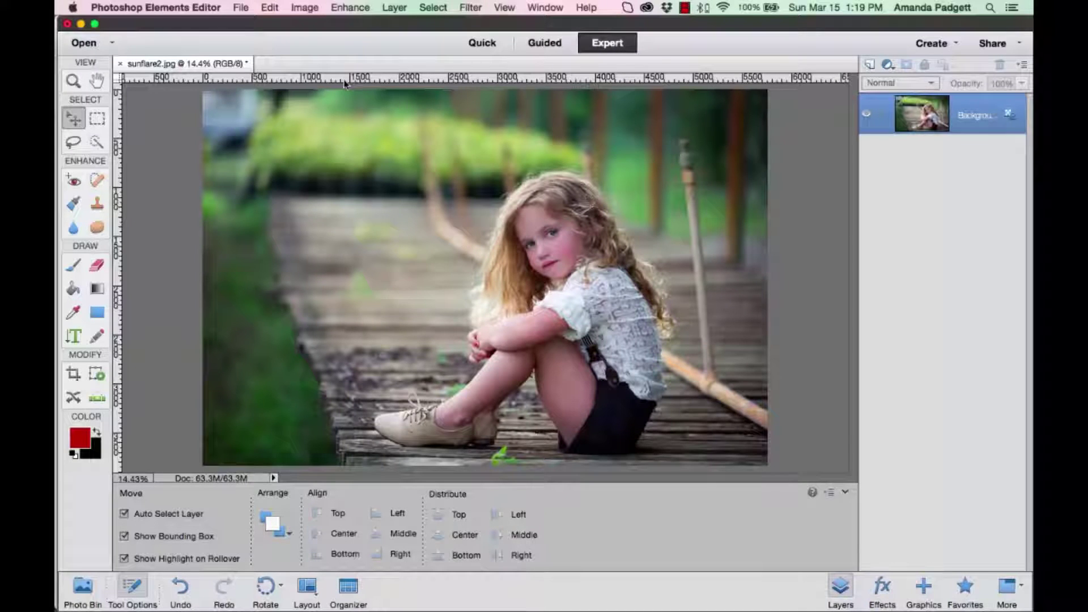
- Open the Place dialog and browse to Desktop > Sun Flare Mini Set
{"action": "left_click", "coordinate": [242, 10]}
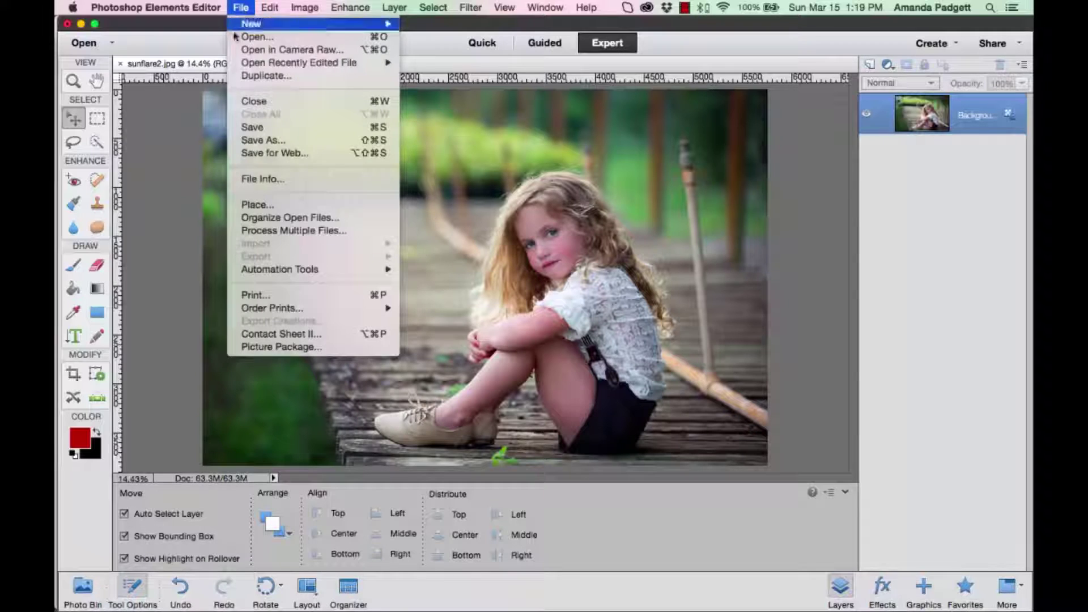
{"action": "left_click", "coordinate": [265, 207]}
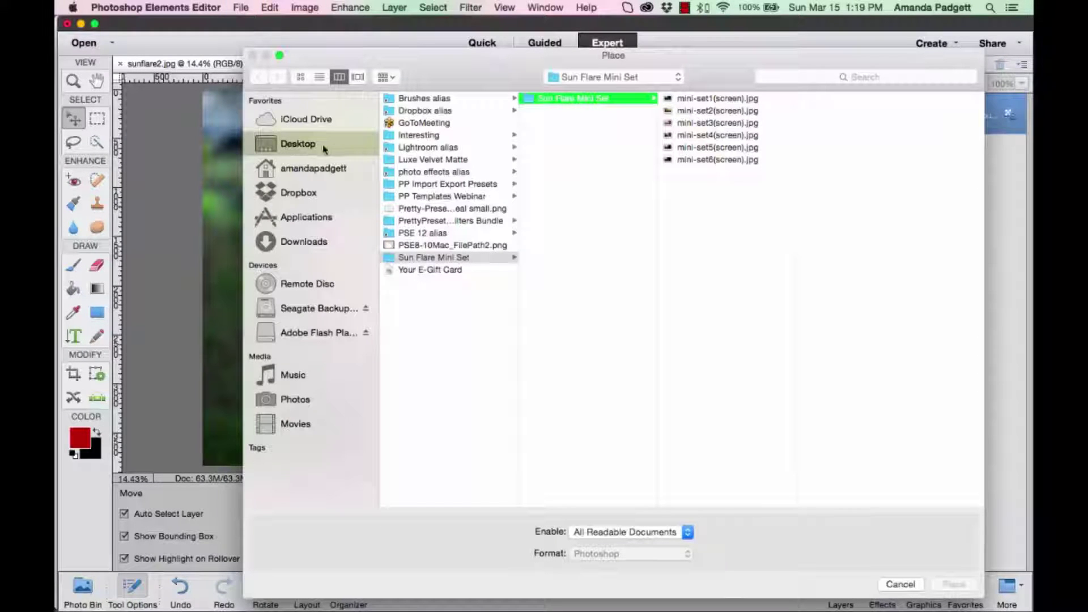
{"action": "left_click", "coordinate": [451, 261]}
{"action": "left_click", "coordinate": [588, 100]}
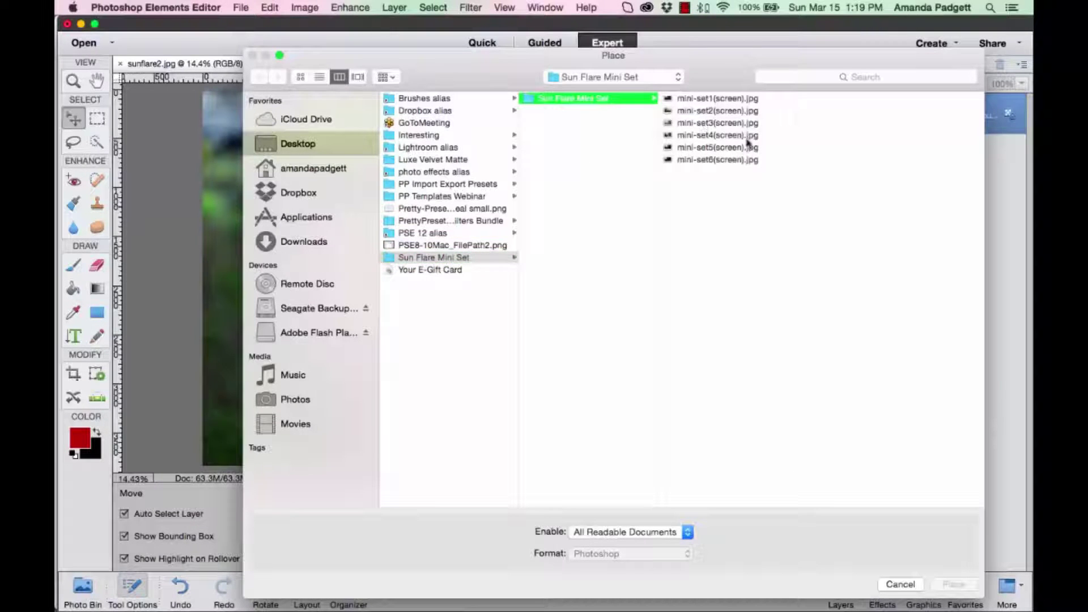
- Preview the mini-set flares and place the pink mini-set3(screen).jpg
{"action": "left_click", "coordinate": [710, 123]}
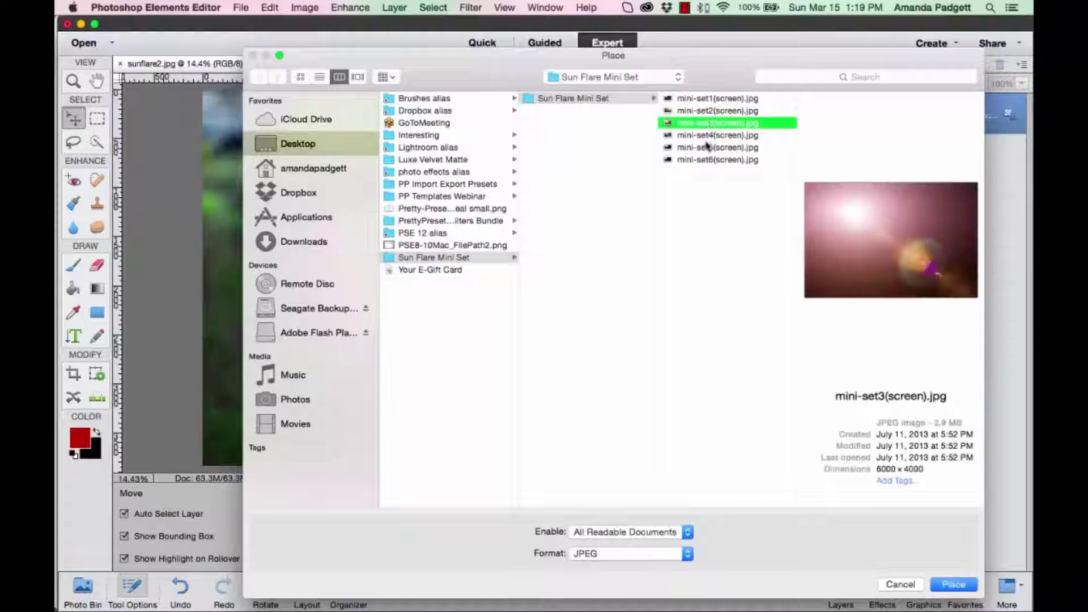
{"action": "left_click", "coordinate": [707, 147]}
{"action": "left_click", "coordinate": [707, 135]}
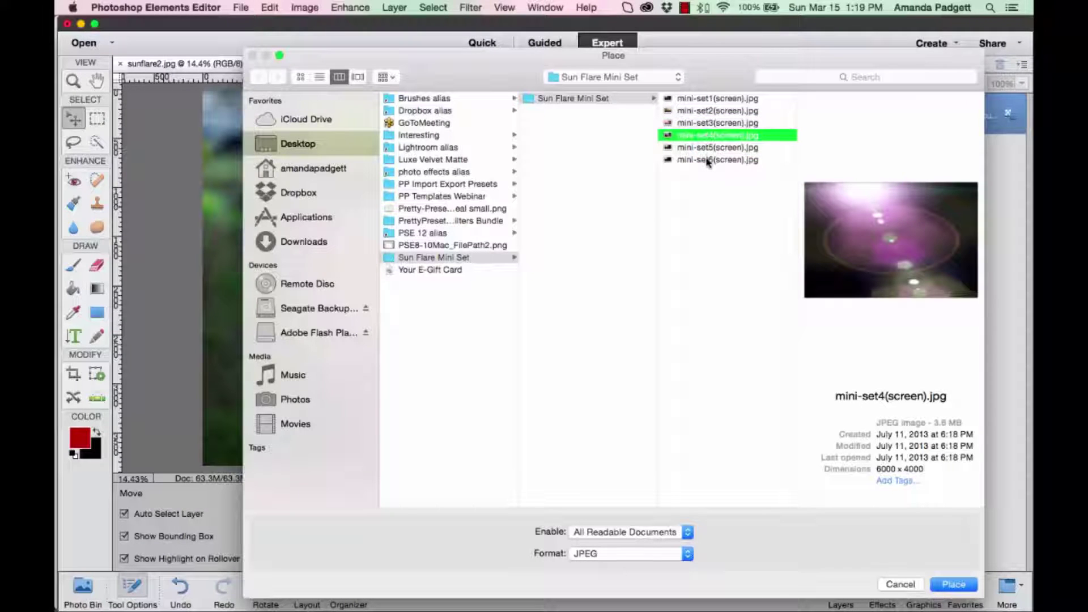
{"action": "left_click", "coordinate": [707, 160]}
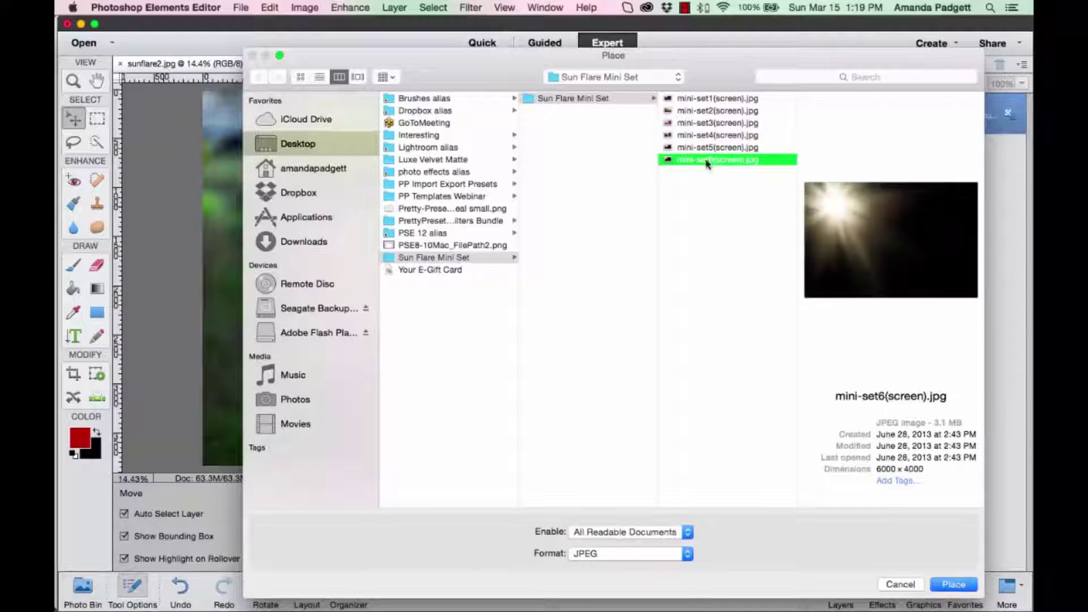
{"action": "left_click", "coordinate": [707, 123]}
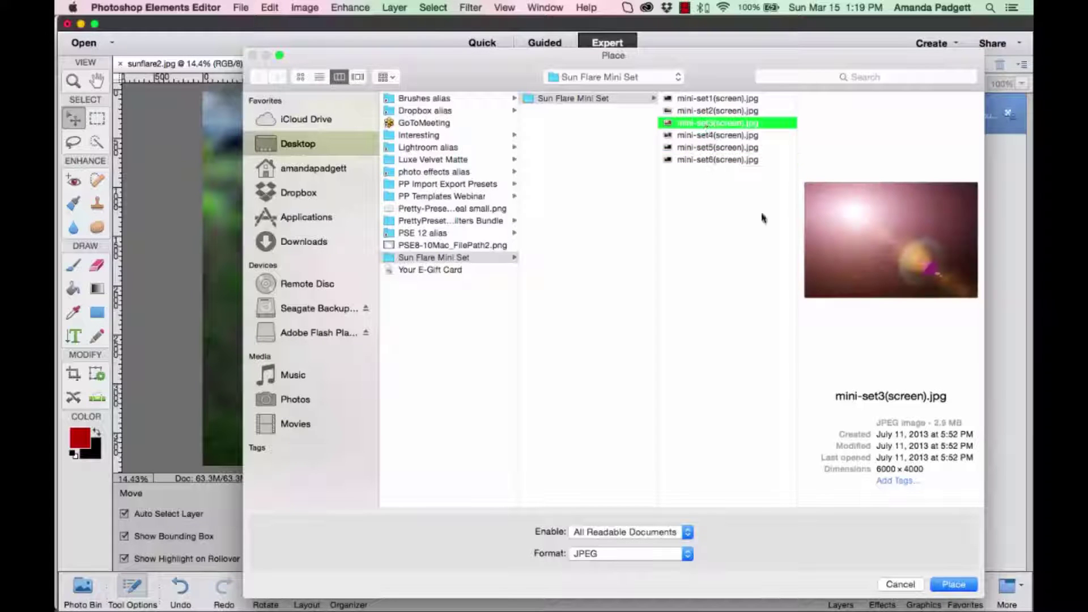
{"action": "left_click", "coordinate": [954, 585]}
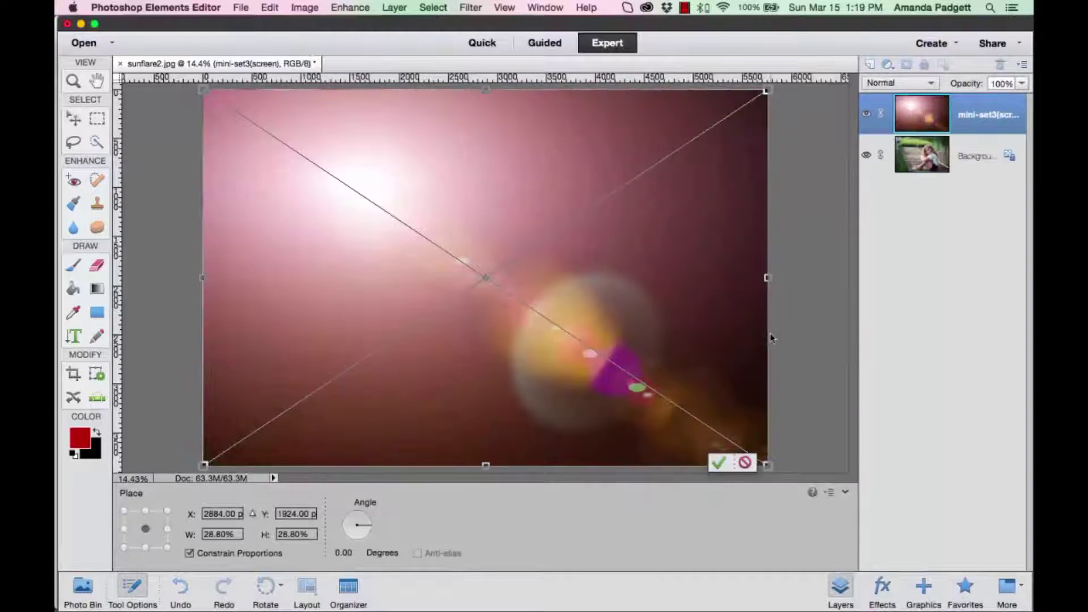
- Move and scale the placed flare to about 34.59% so it fills the canvas
{"action": "left_click_drag", "start_coordinate": [644, 255], "coordinate": [594, 227]}
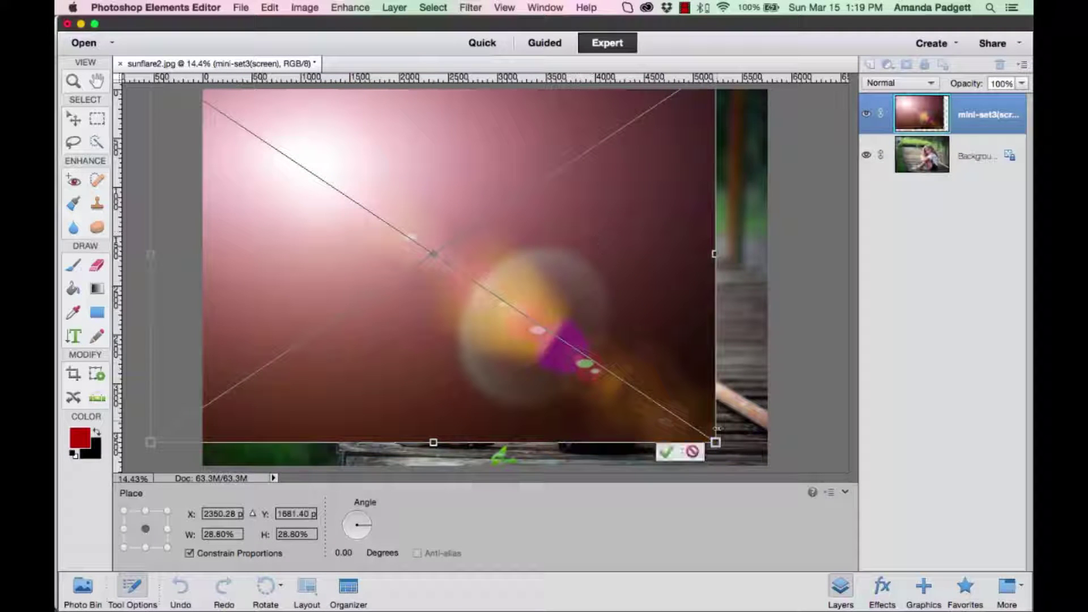
{"action": "left_click_drag", "start_coordinate": [716, 441], "coordinate": [767, 470]}
{"action": "left_click_drag", "start_coordinate": [596, 322], "coordinate": [576, 312]}
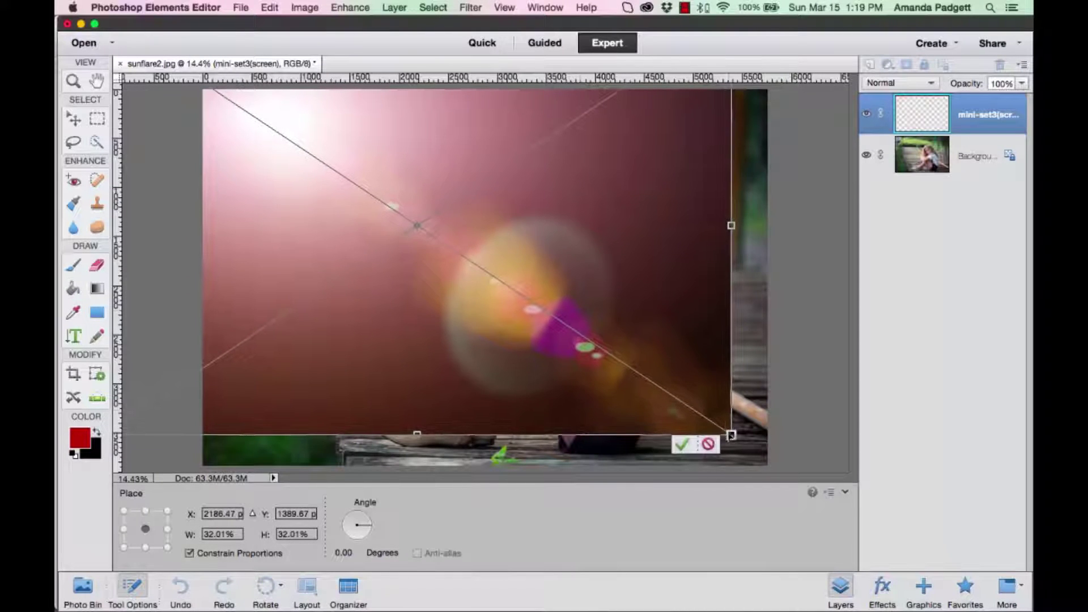
{"action": "left_click_drag", "start_coordinate": [730, 435], "coordinate": [780, 467]}
- Commit the flare, set its blend mode to Screen, and toggle visibility to compare
{"action": "left_click", "coordinate": [732, 462]}
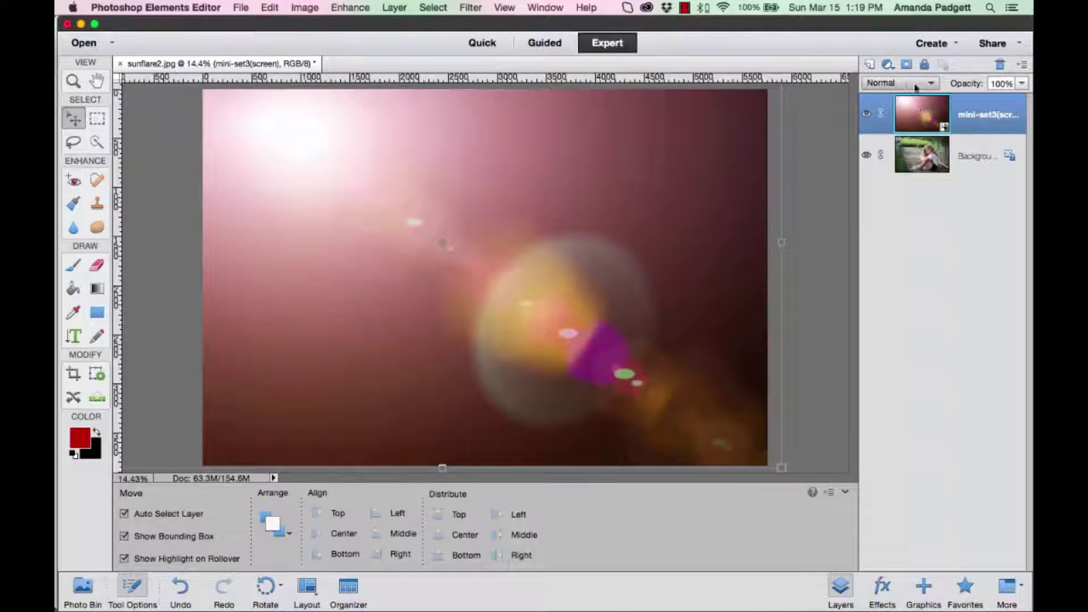
{"action": "left_click", "coordinate": [915, 86]}
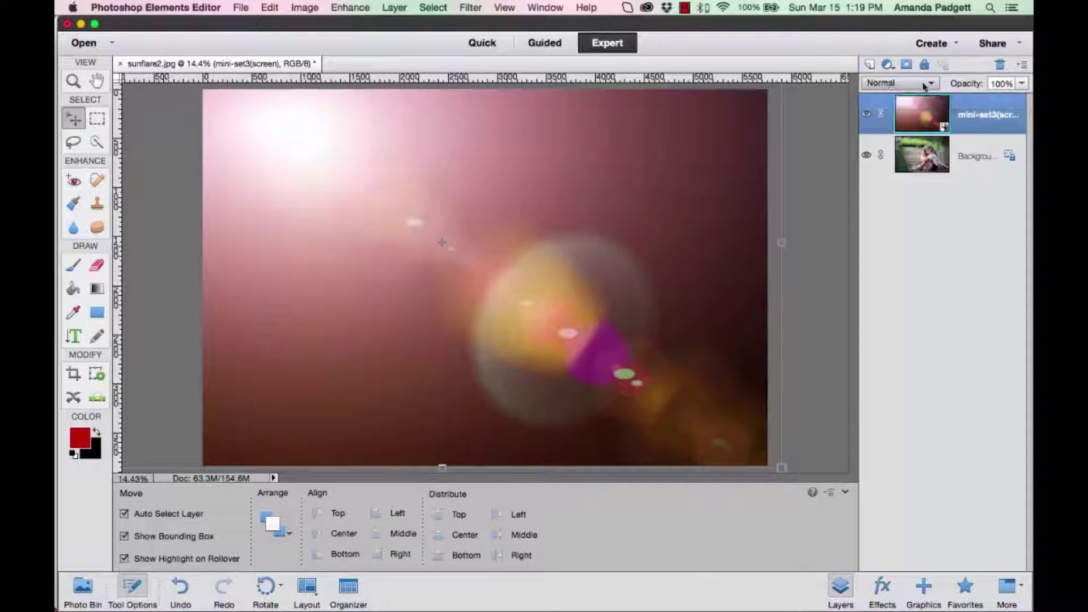
{"action": "left_click", "coordinate": [919, 85]}
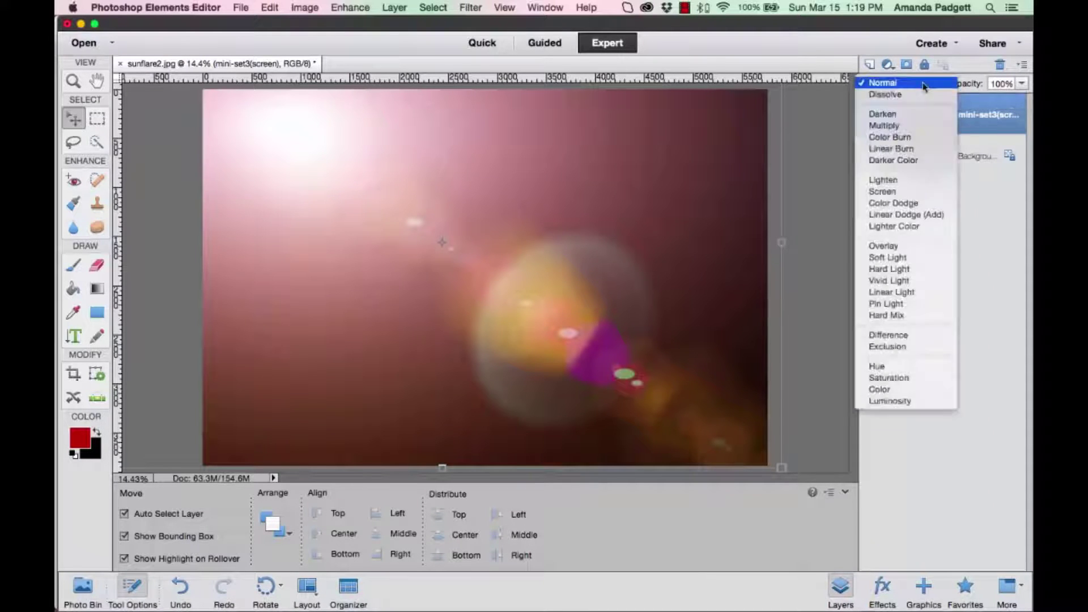
{"action": "left_click", "coordinate": [918, 193]}
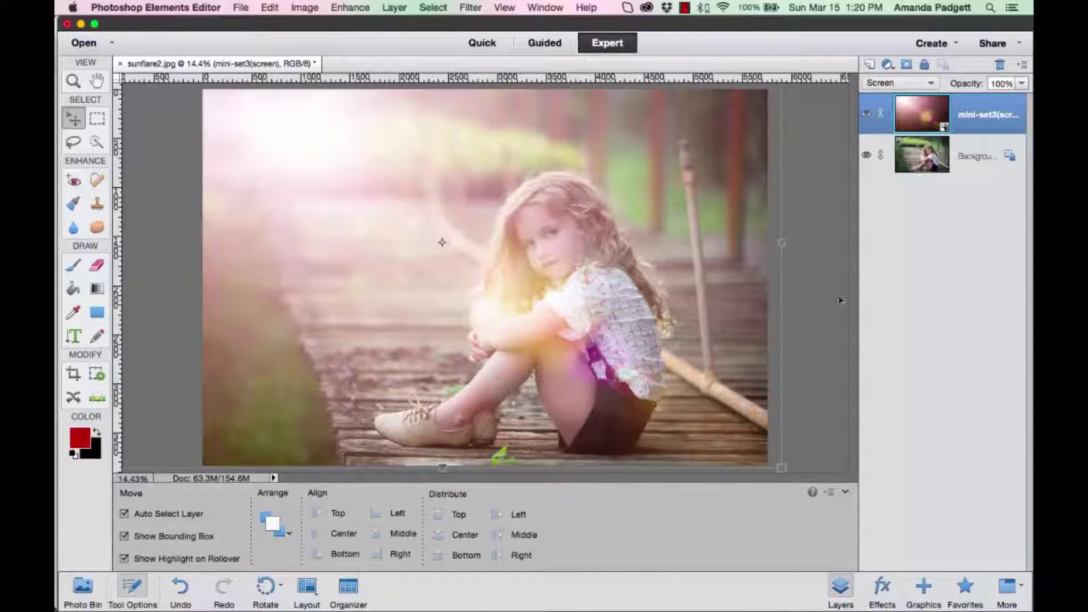
{"action": "left_click", "coordinate": [867, 114]}
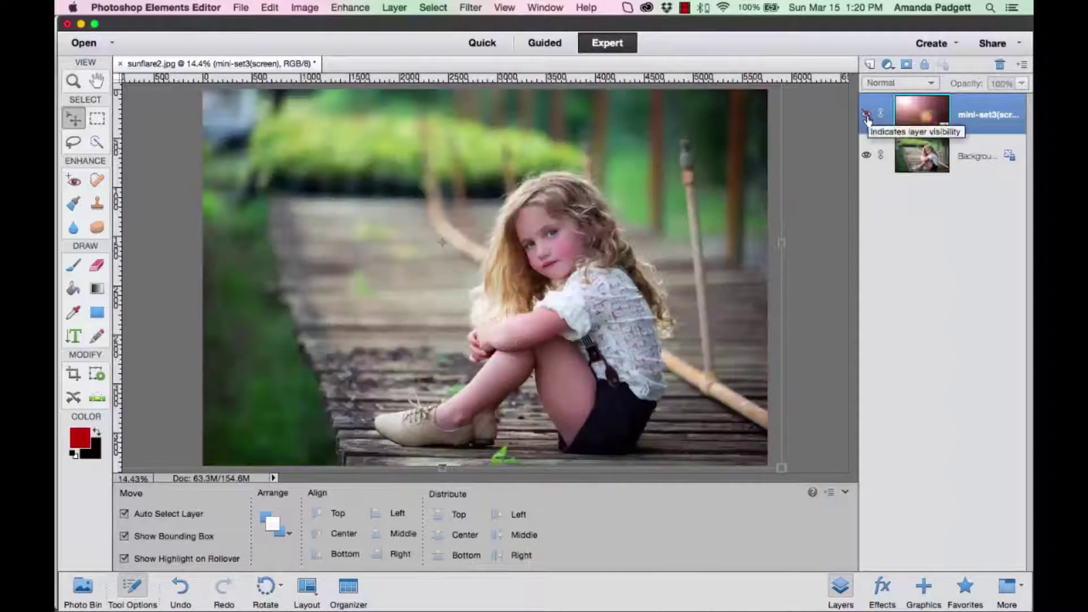
{"action": "left_click", "coordinate": [866, 115]}
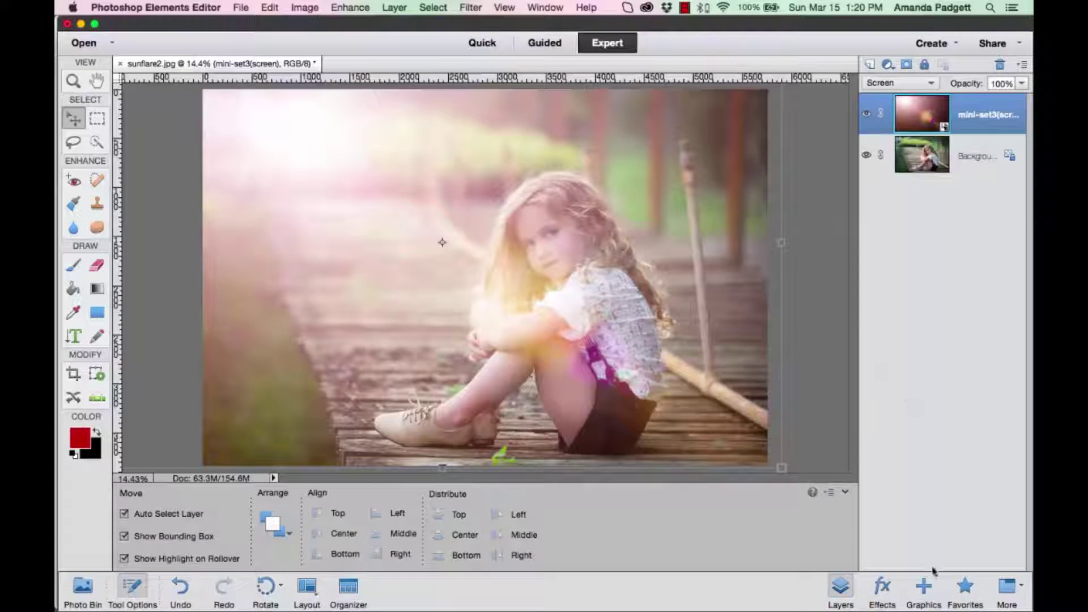
- Add a layer mask and drag a 58%-opacity gradient diagonally from the top toward the girl's face
{"action": "left_click", "coordinate": [906, 65]}
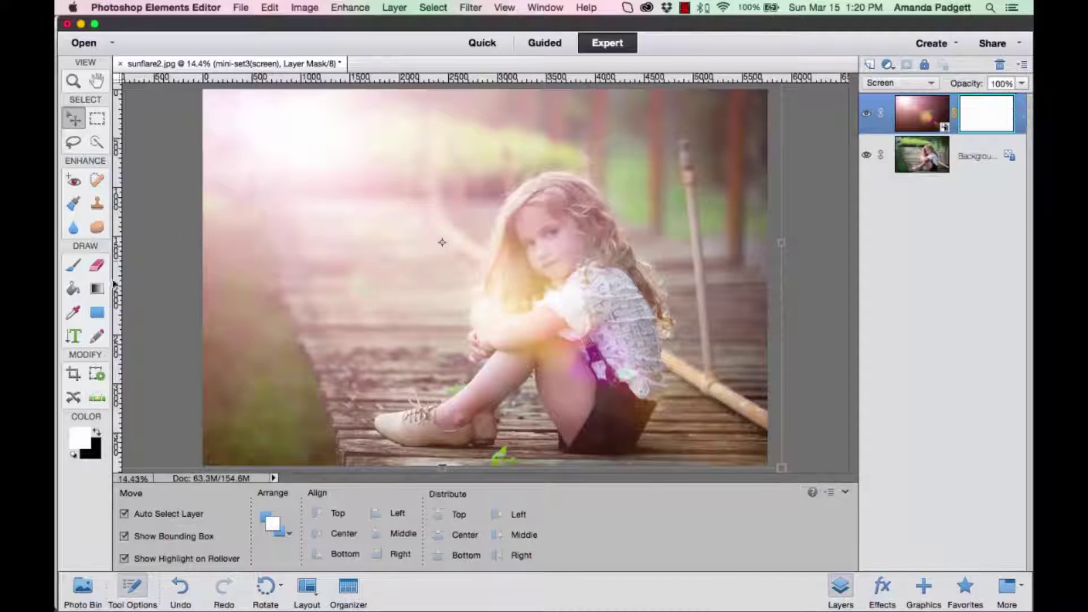
{"action": "left_click", "coordinate": [96, 289]}
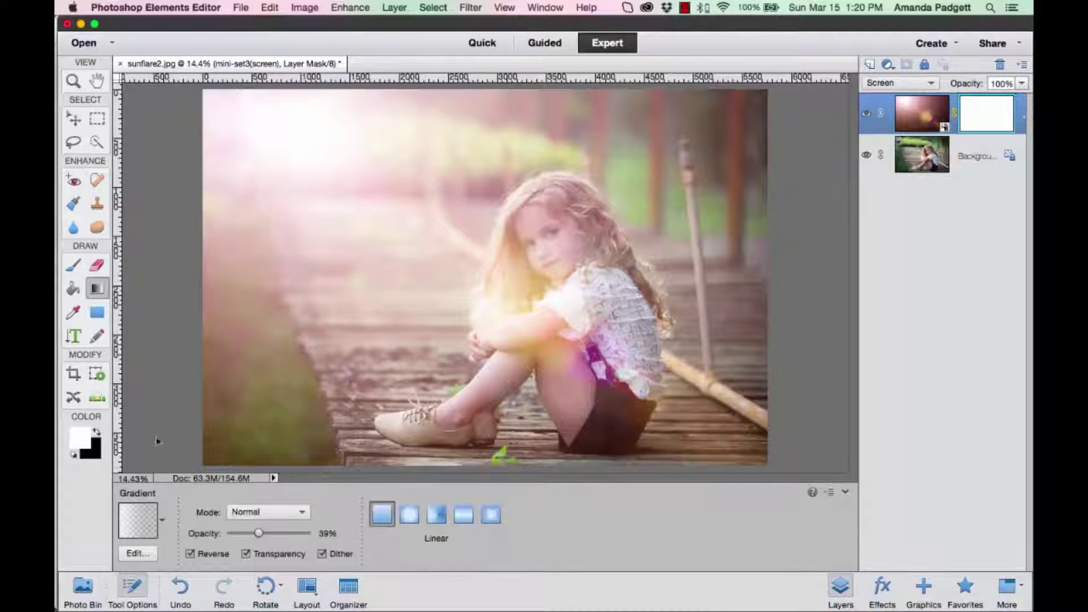
{"action": "left_click_drag", "start_coordinate": [259, 533], "coordinate": [310, 533]}
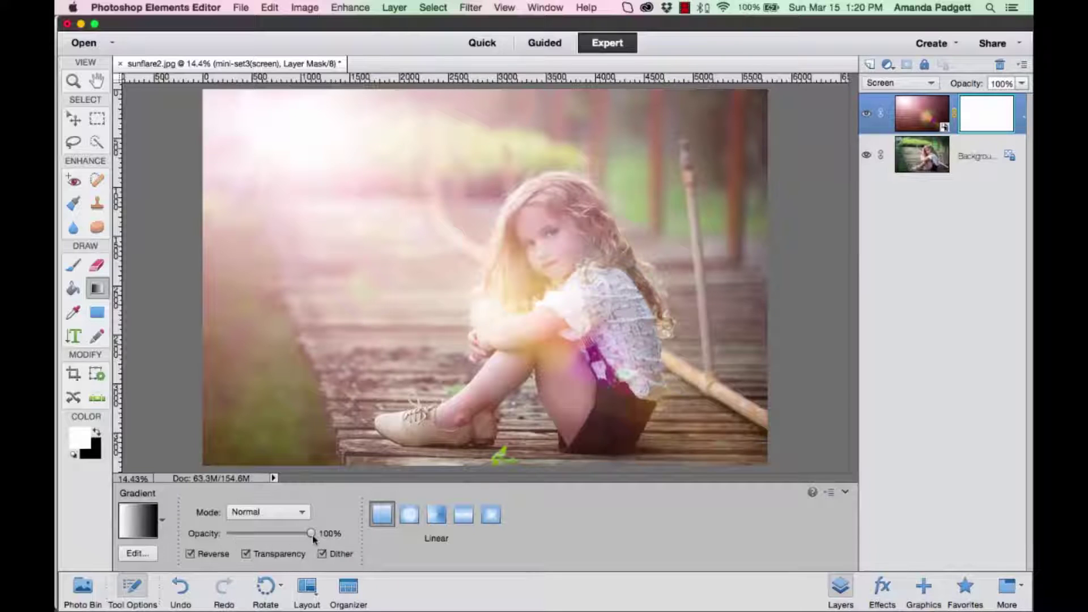
{"action": "left_click_drag", "start_coordinate": [310, 533], "coordinate": [276, 537]}
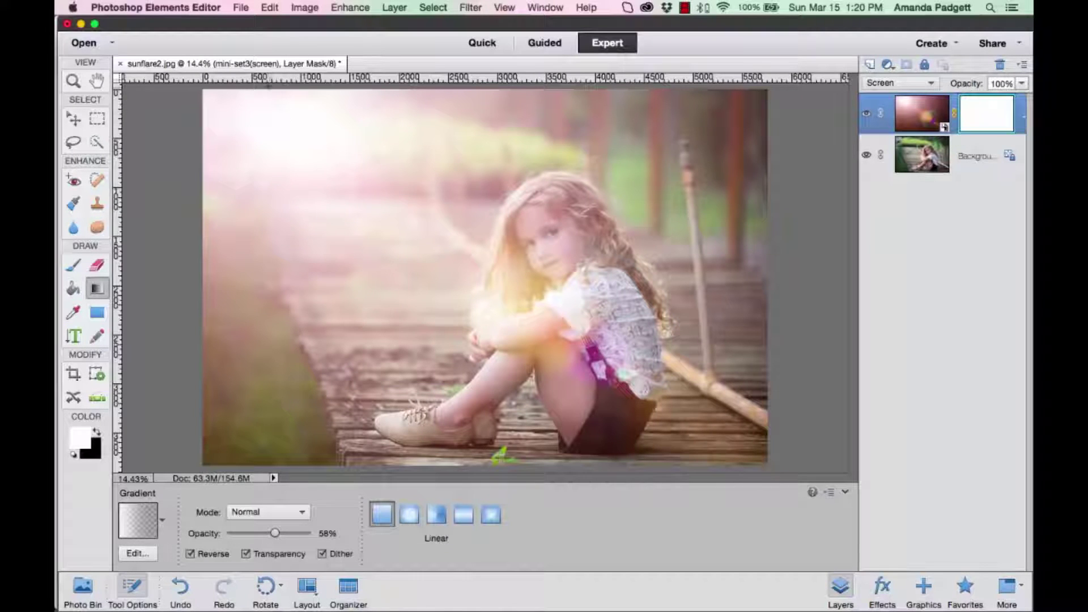
{"action": "left_click_drag", "start_coordinate": [266, 89], "coordinate": [456, 468]}
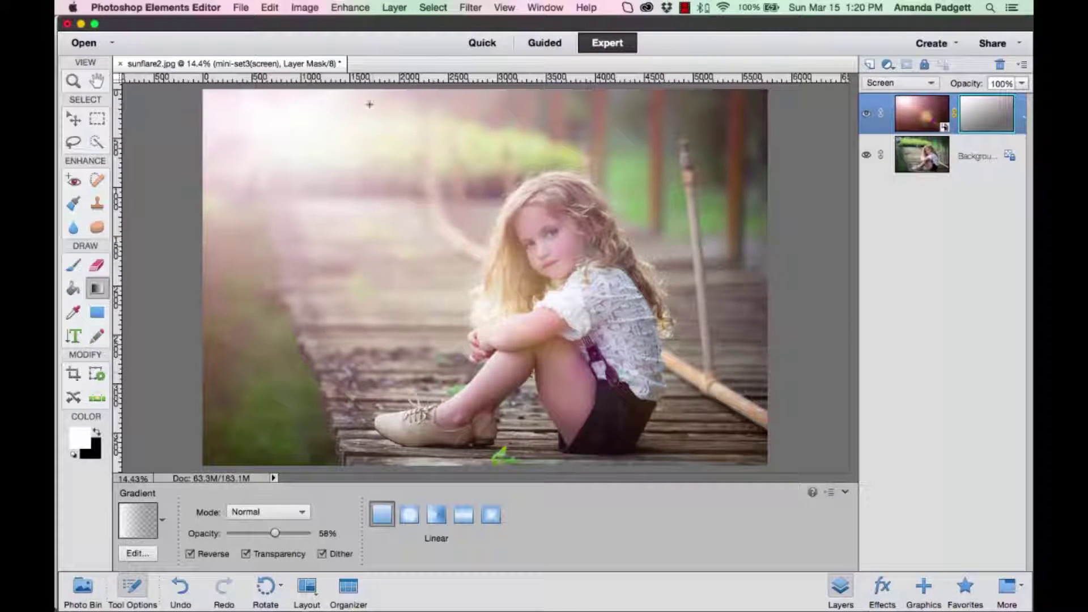
{"action": "left_click_drag", "start_coordinate": [367, 91], "coordinate": [516, 264]}
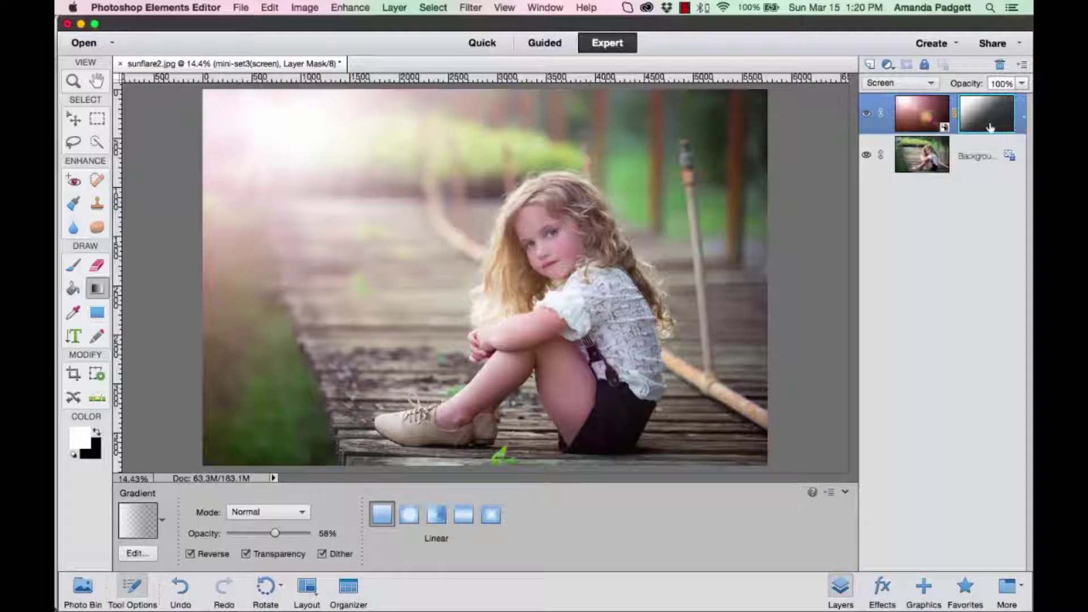
- Toggle the flare to compare and redraw the mask gradient diagonally across the photo
{"action": "left_click", "coordinate": [866, 117]}
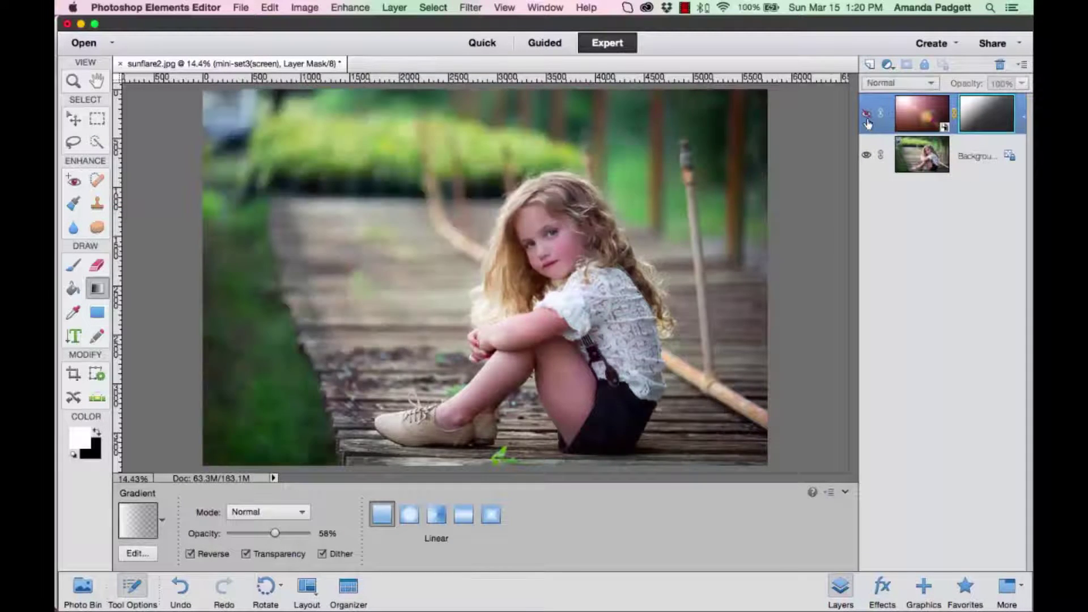
{"action": "left_click", "coordinate": [868, 122]}
{"action": "left_click", "coordinate": [867, 121]}
{"action": "left_click", "coordinate": [867, 121]}
{"action": "left_click_drag", "start_coordinate": [399, 91], "coordinate": [497, 460]}
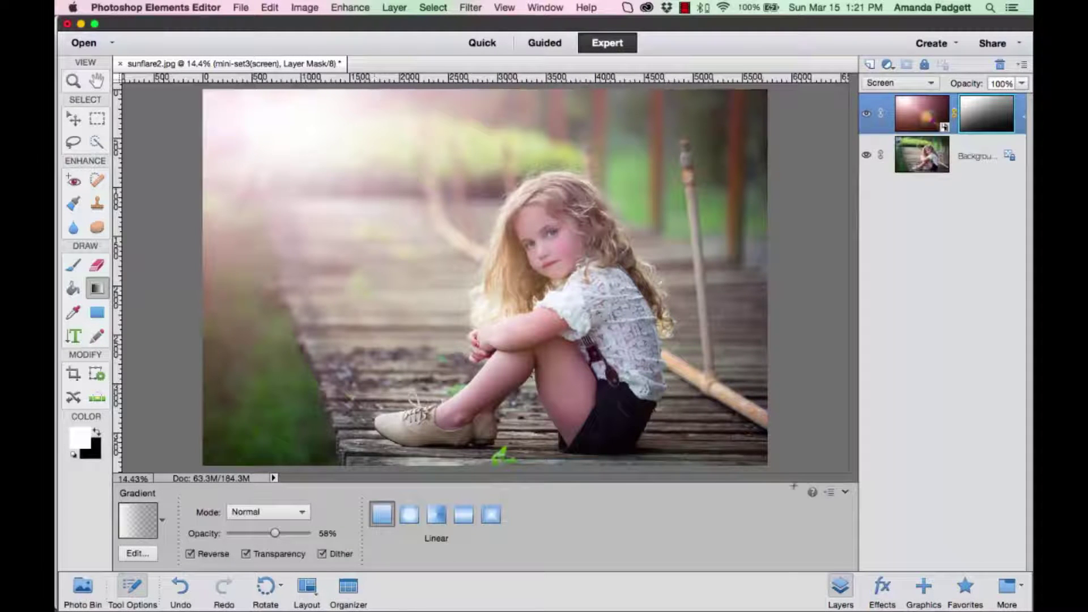
{"action": "left_click_drag", "start_coordinate": [734, 453], "coordinate": [375, 92]}
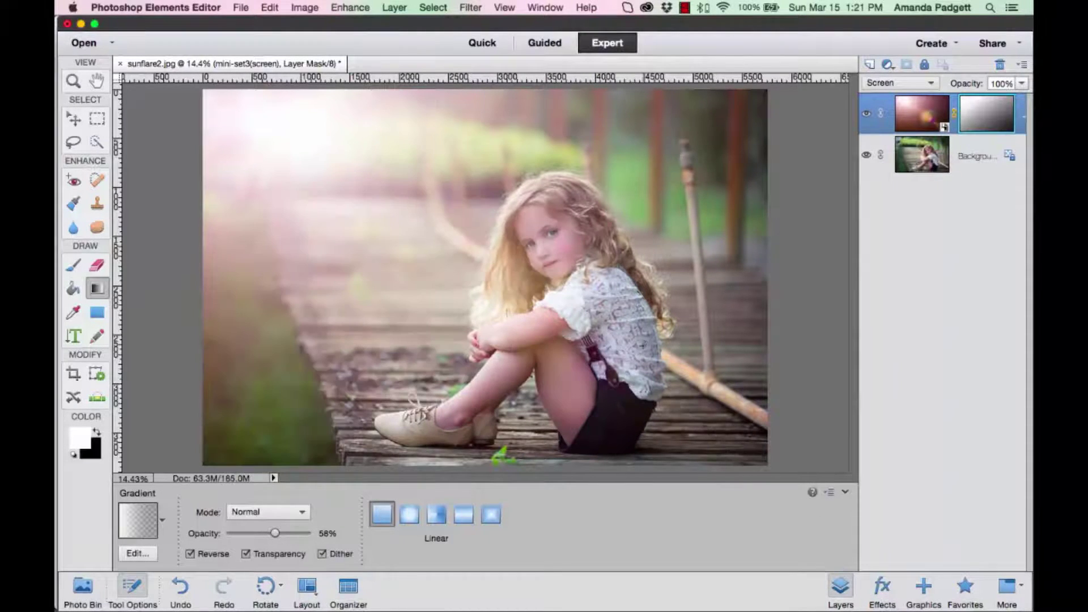
- Lower the flare layer opacity to 61% and delete its layer mask
{"action": "left_click", "coordinate": [1021, 84]}
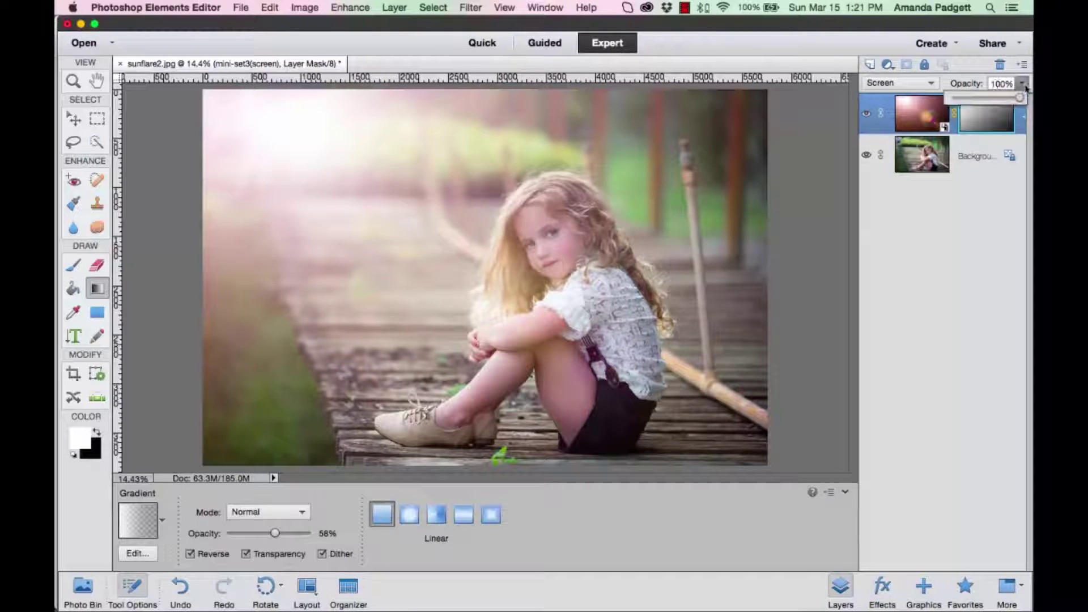
{"action": "left_click_drag", "start_coordinate": [1019, 101], "coordinate": [993, 102]}
{"action": "left_click", "coordinate": [991, 131]}
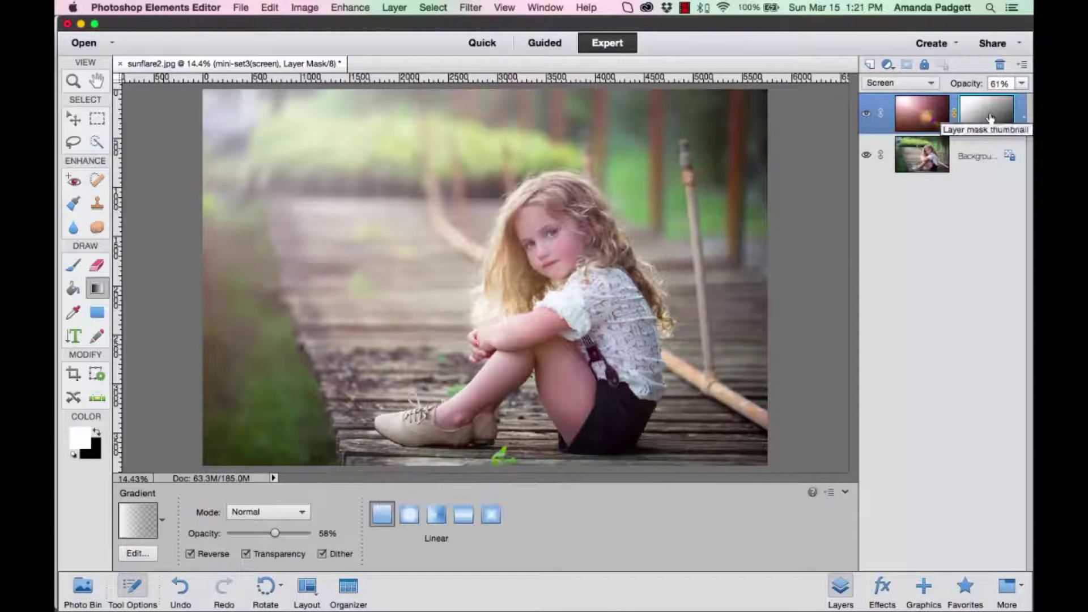
{"action": "left_click_drag", "start_coordinate": [990, 117], "coordinate": [999, 65]}
- Check the flare by toggling its visibility and raise its opacity to 100%
{"action": "left_click", "coordinate": [868, 115]}
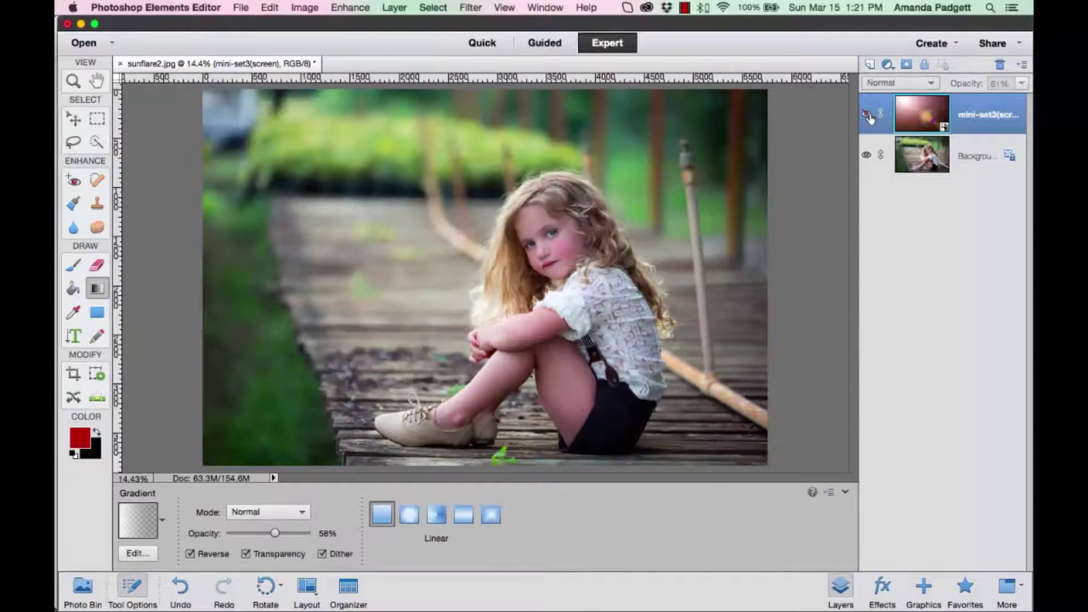
{"action": "left_click", "coordinate": [868, 116]}
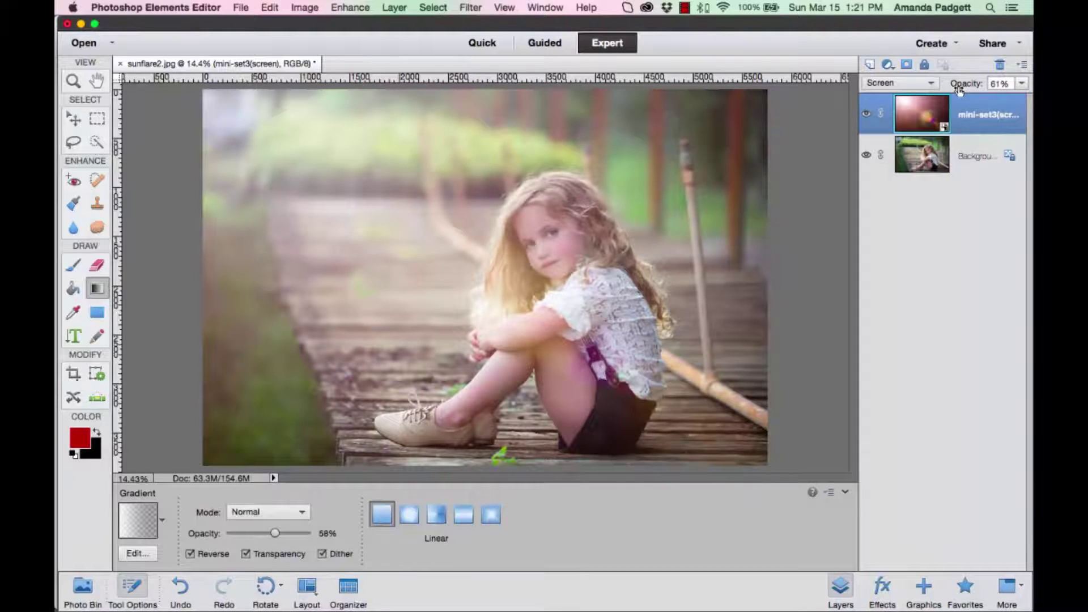
{"action": "left_click_drag", "start_coordinate": [959, 86], "coordinate": [1009, 86]}
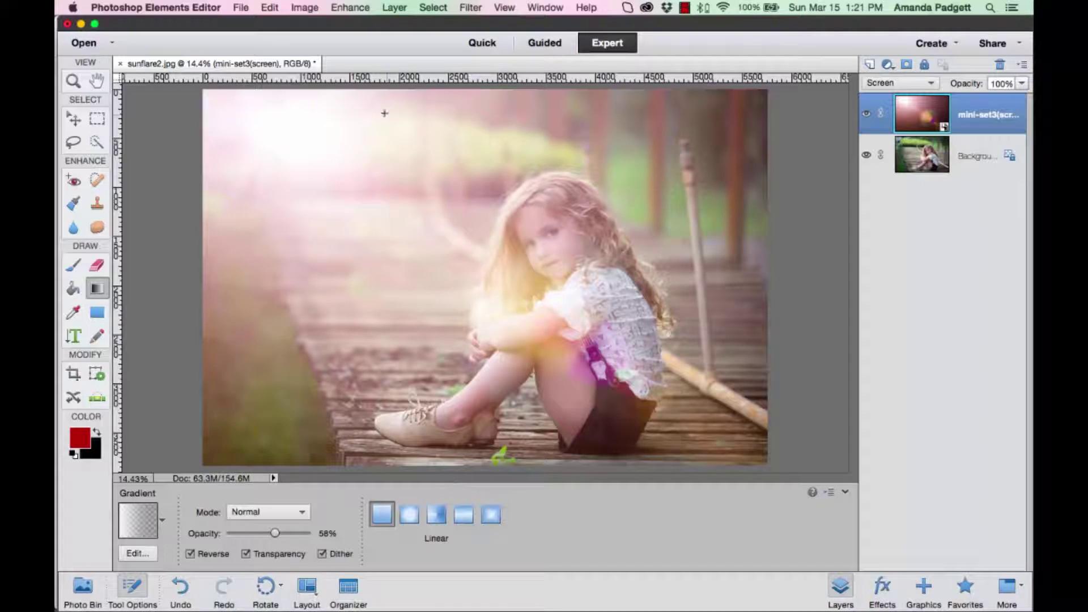
- Add a new layer mask and drag a gradient from the top edge toward the lower right
{"action": "left_click_drag", "start_coordinate": [369, 93], "coordinate": [489, 411]}
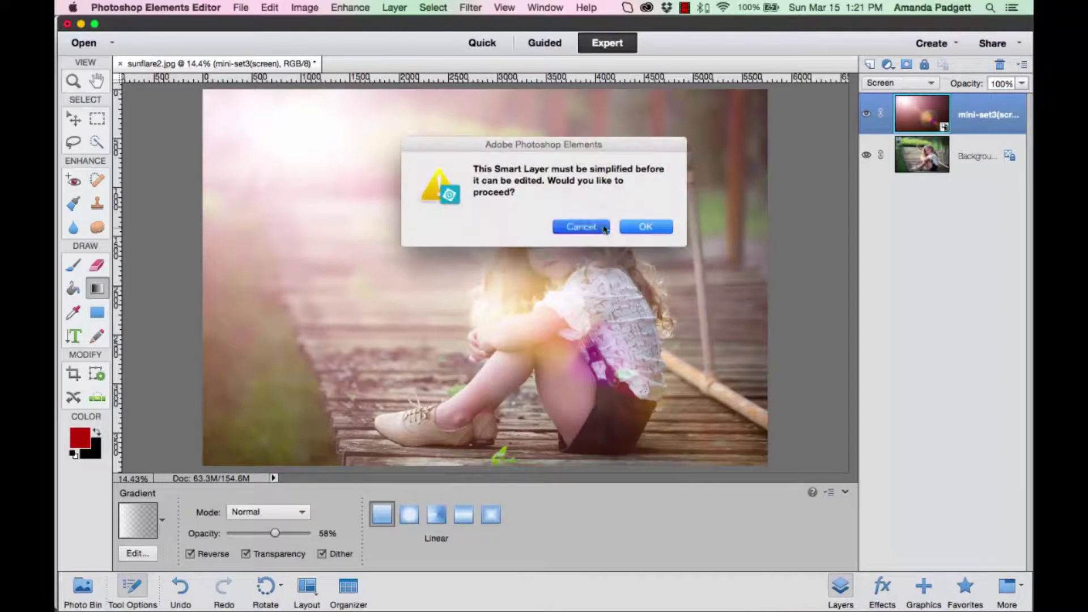
{"action": "left_click", "coordinate": [906, 64]}
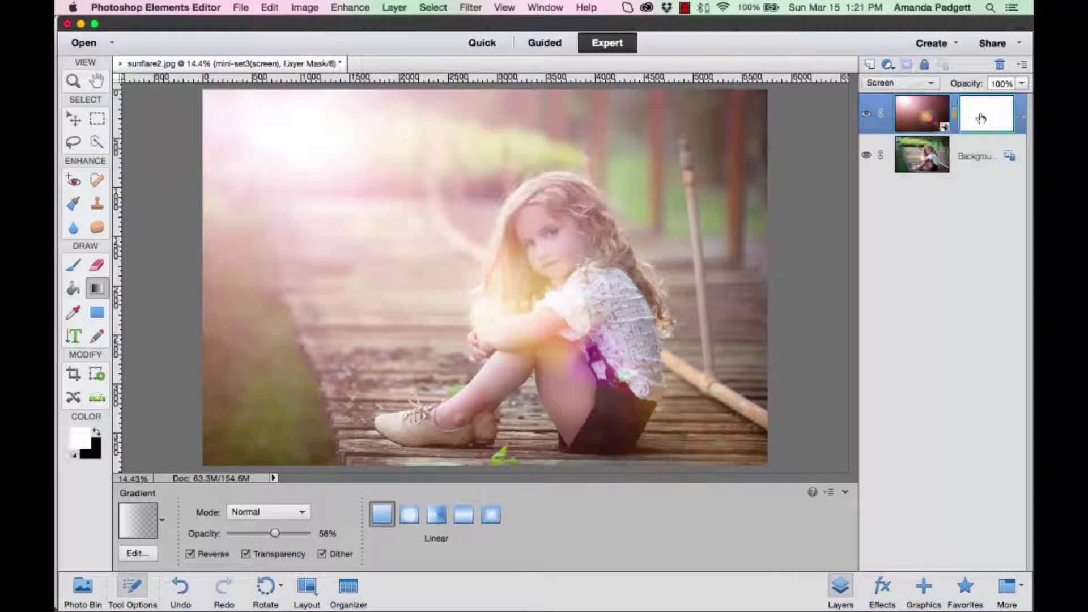
{"action": "left_click_drag", "start_coordinate": [411, 90], "coordinate": [576, 422]}
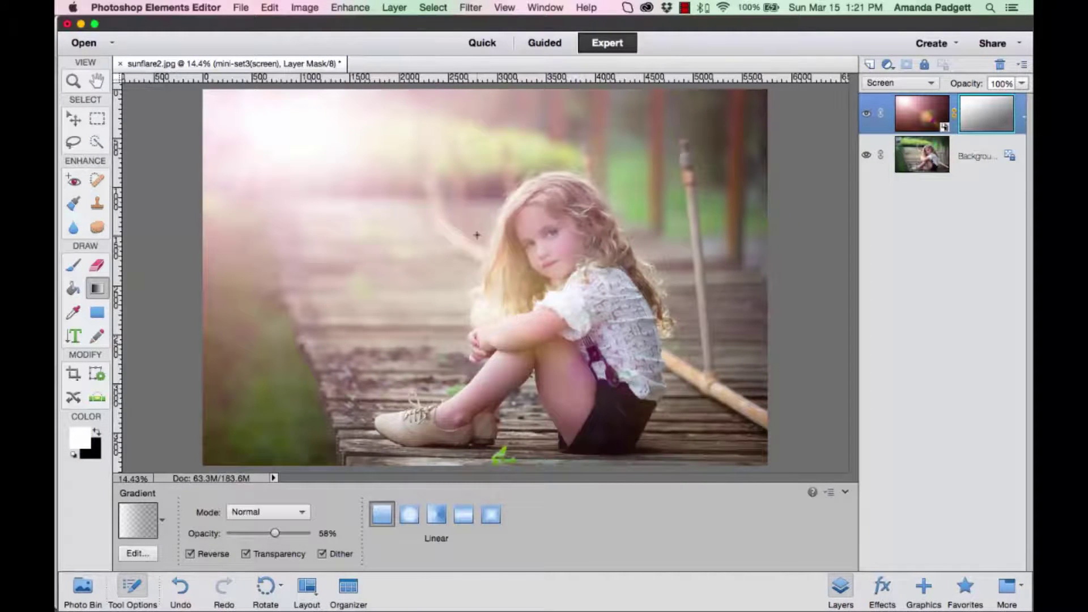
{"action": "left_click_drag", "start_coordinate": [272, 91], "coordinate": [567, 407]}
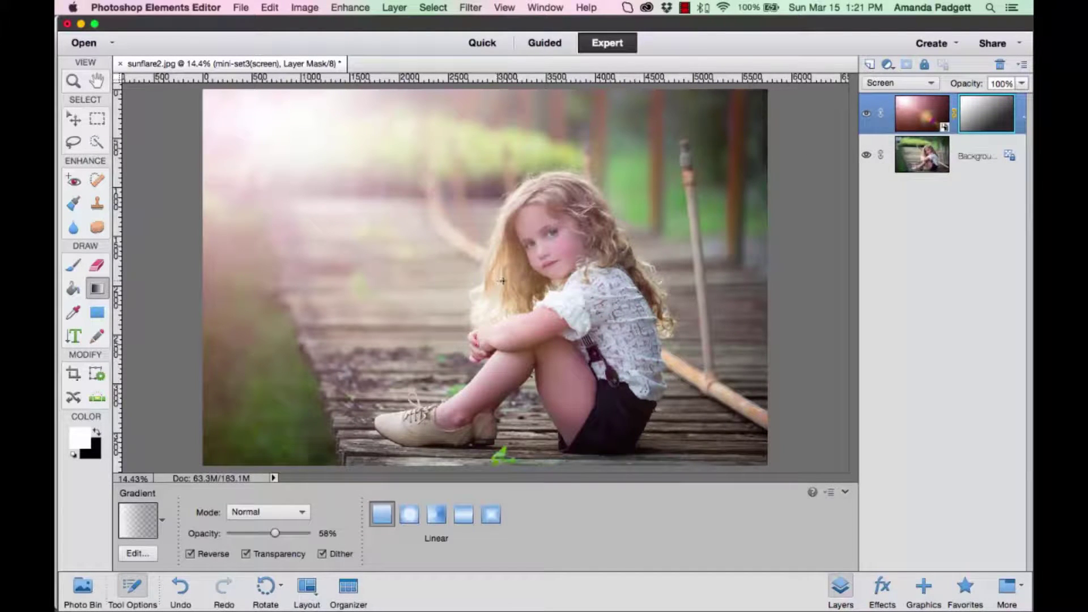
{"action": "left_click", "coordinate": [866, 112]}
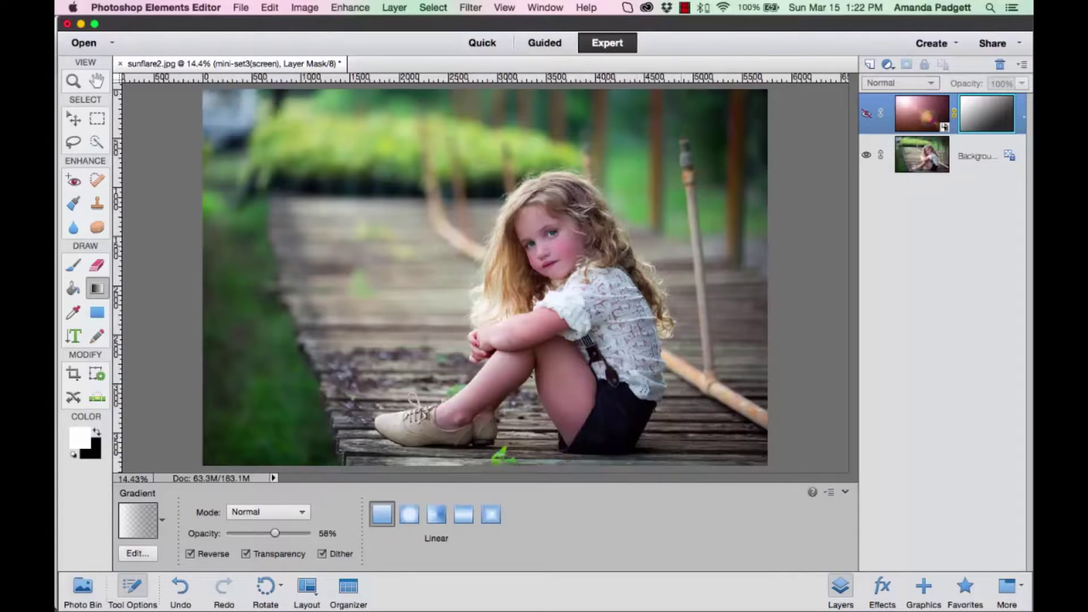
{"action": "left_click", "coordinate": [865, 112]}
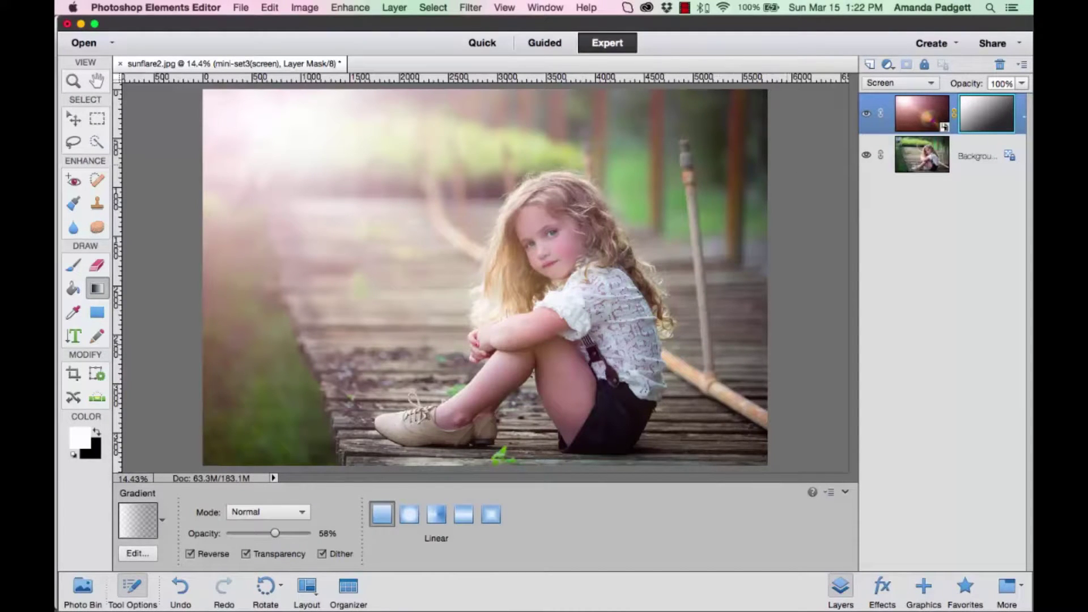
- Use Layer > Flatten Image to merge the flare layer into the Background
{"action": "left_click", "coordinate": [395, 8]}
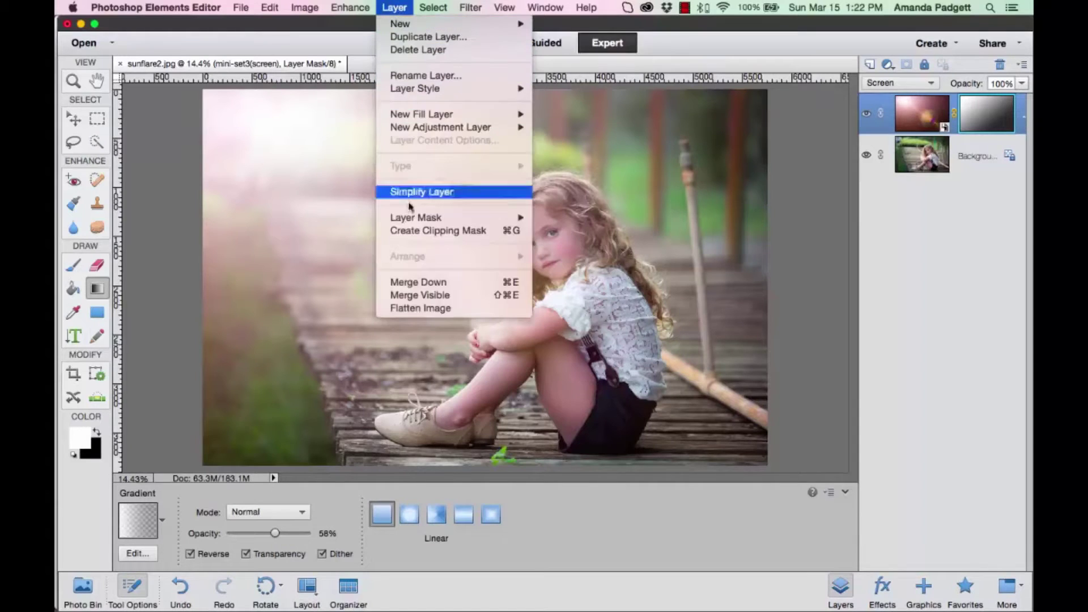
{"action": "left_click", "coordinate": [422, 308]}
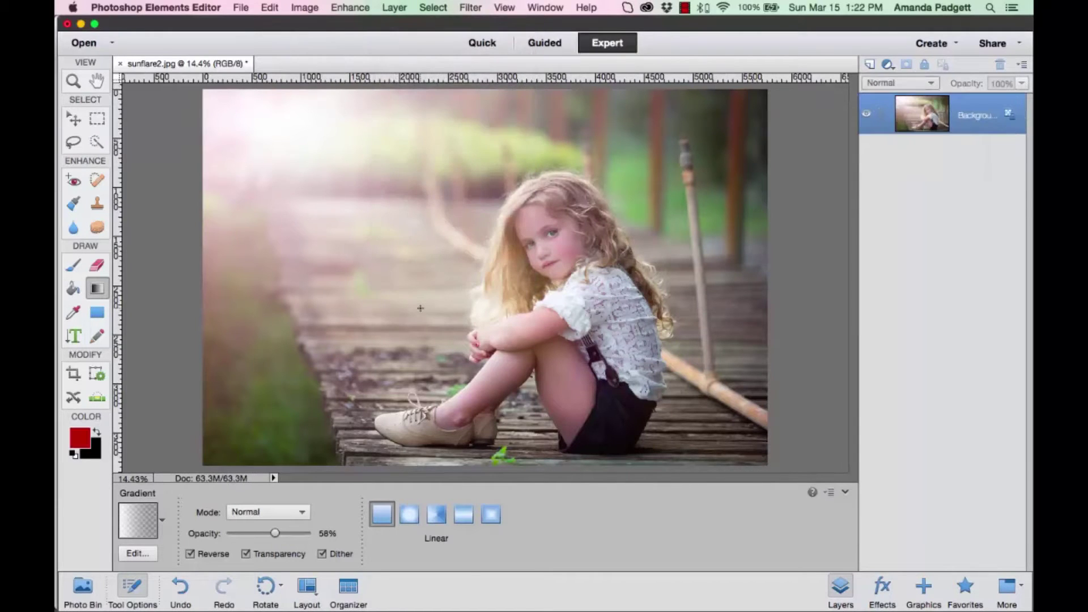